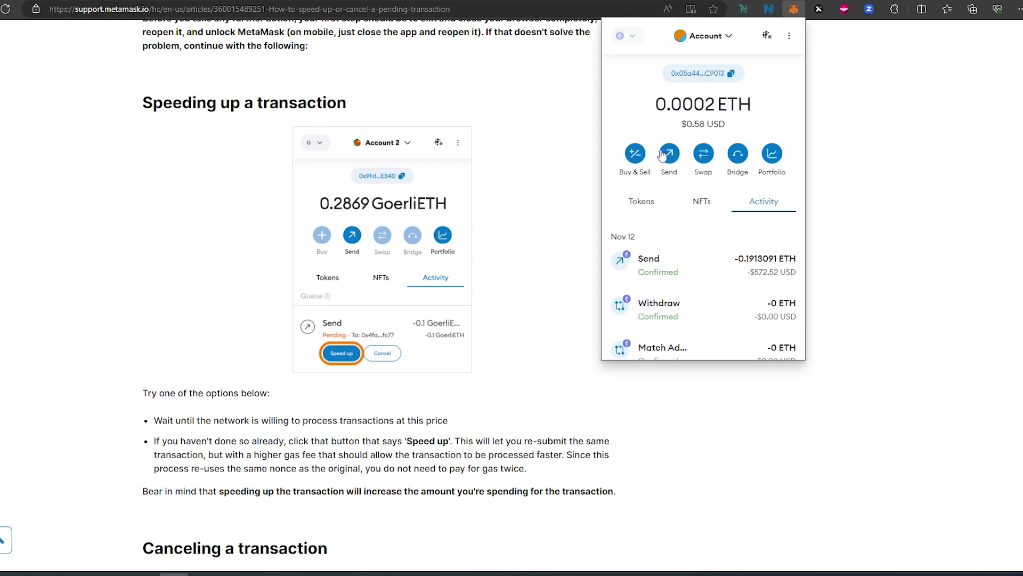
Step: Start a 1 ETH send to Account 2 and continue to the confirmation screen
{"action": "left_click", "coordinate": [667, 155]}
{"action": "left_click", "coordinate": [663, 210]}
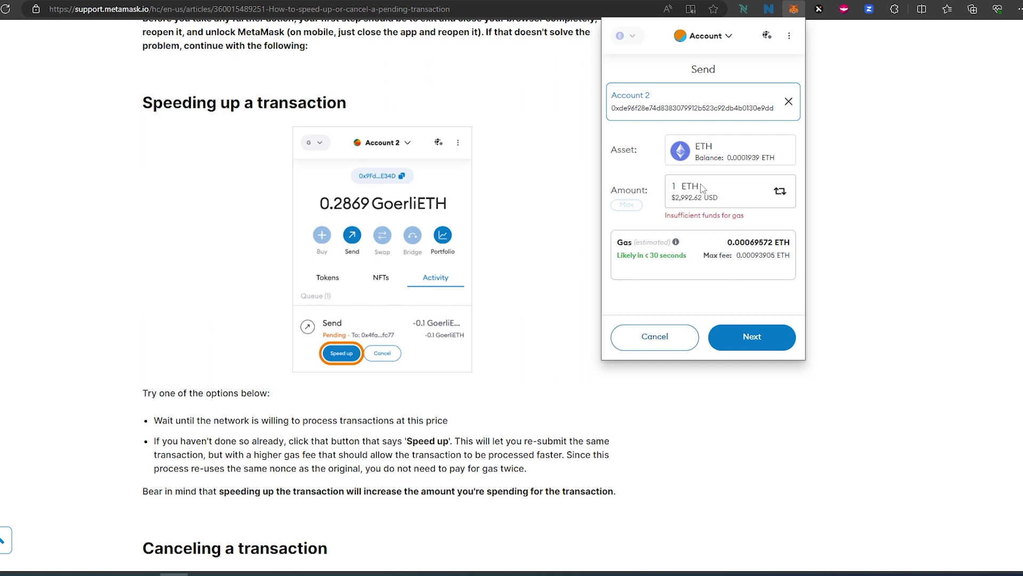
{"action": "left_click", "coordinate": [756, 338]}
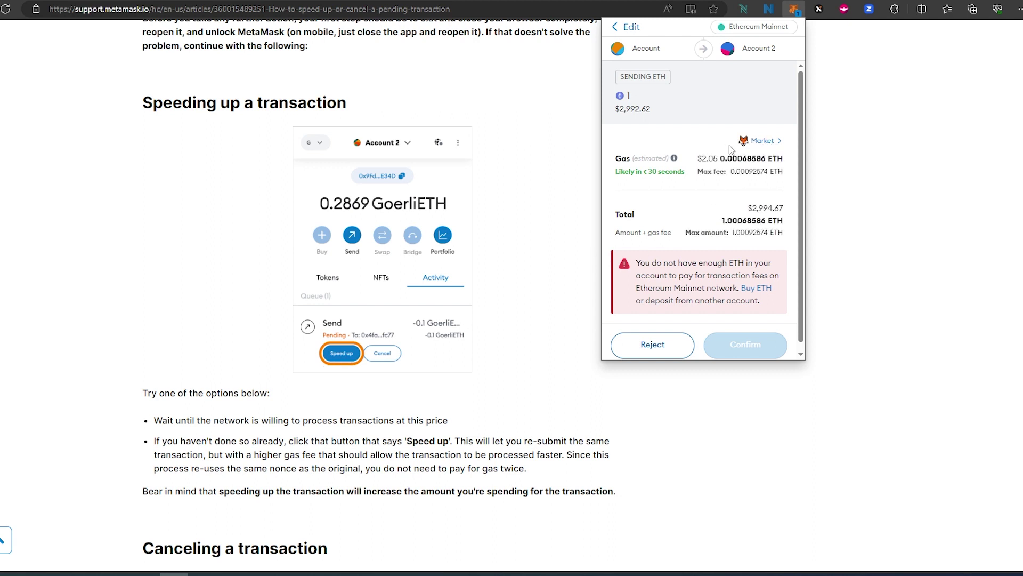
Step: Review the Low, Market and Aggressive gas fee options, then check Etherscan's gas tracker
{"action": "left_click", "coordinate": [764, 141]}
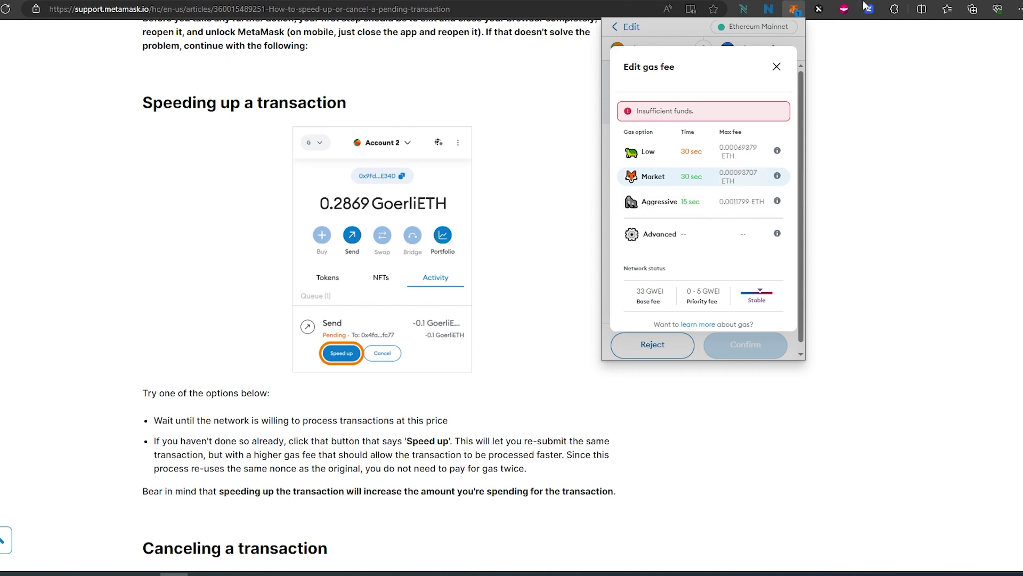
{"action": "key", "text": "ctrl+Tab"}
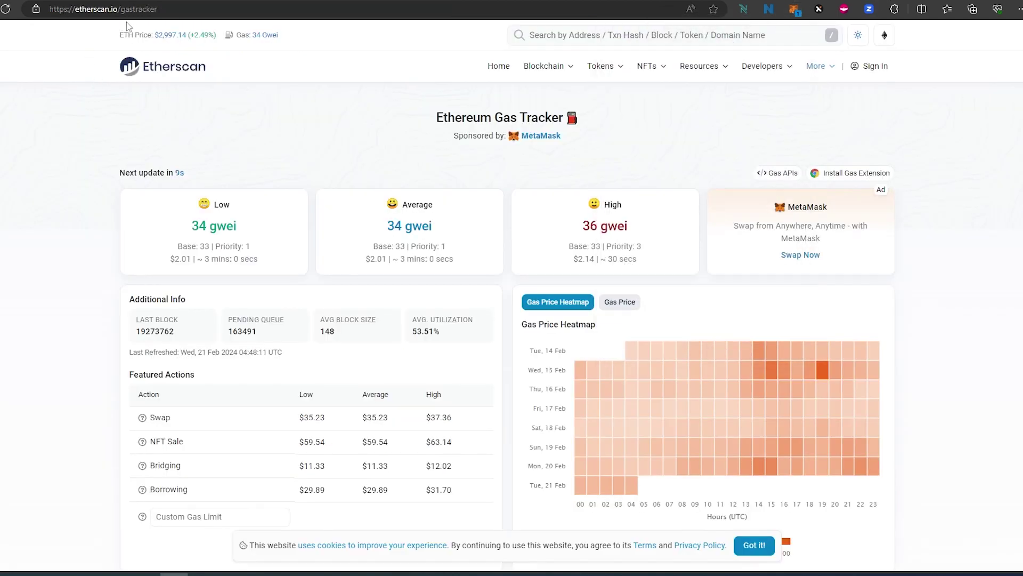
Step: Move to Blocknative's gas estimator showing a 34.87 GWEI base fee
{"action": "key", "text": "ctrl+Tab"}
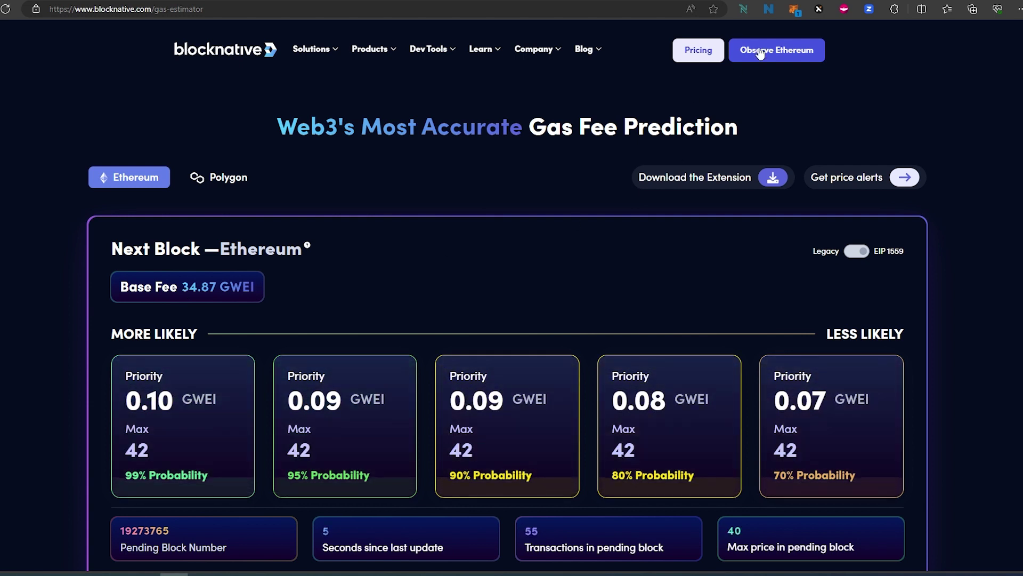
Step: Switch the pending send to Aggressive gas, then bring up the Advanced gas fee form
{"action": "left_click", "coordinate": [793, 14]}
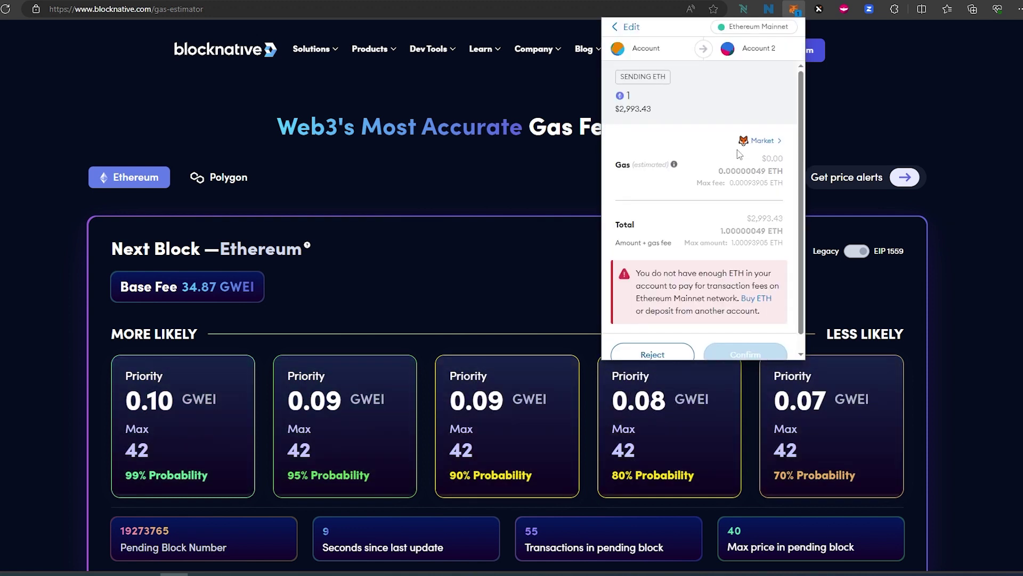
{"action": "left_click", "coordinate": [738, 141]}
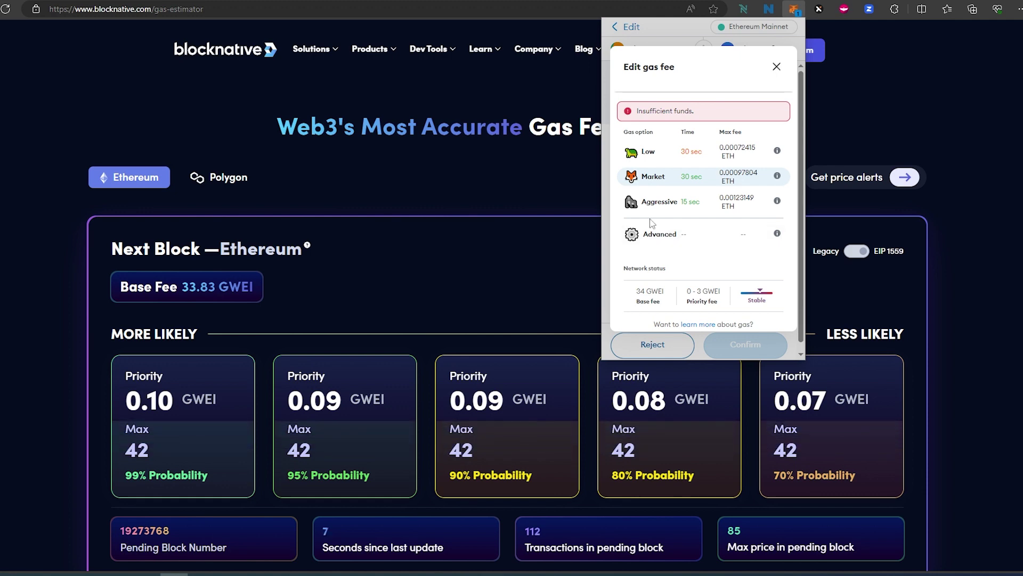
{"action": "left_click", "coordinate": [680, 201]}
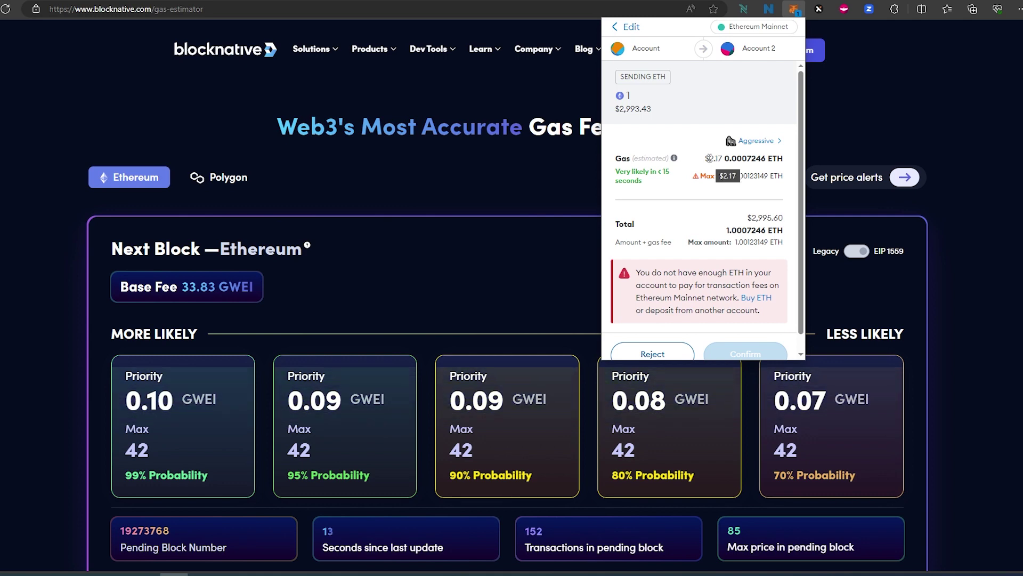
{"action": "left_click", "coordinate": [757, 141]}
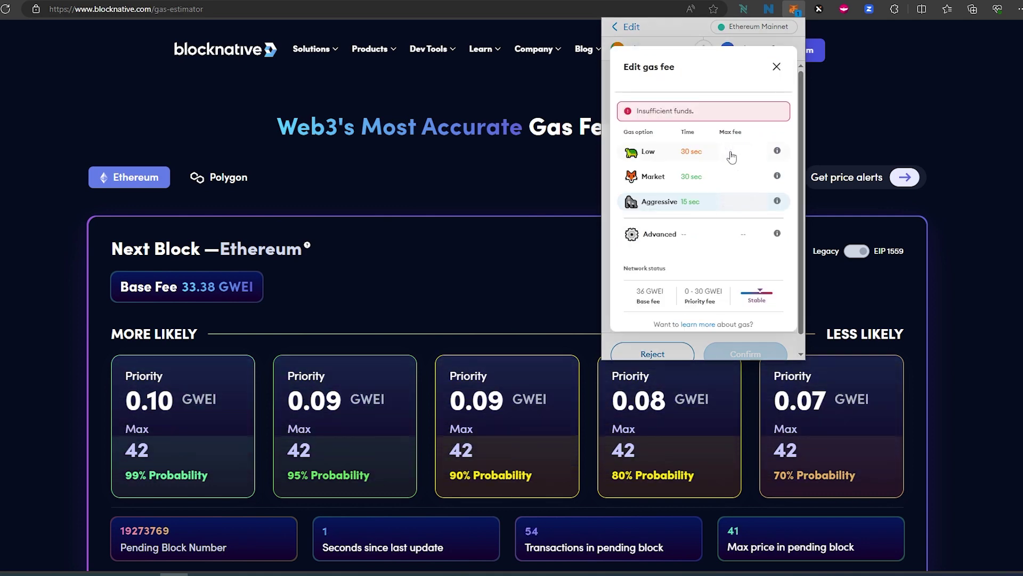
{"action": "left_click", "coordinate": [660, 234]}
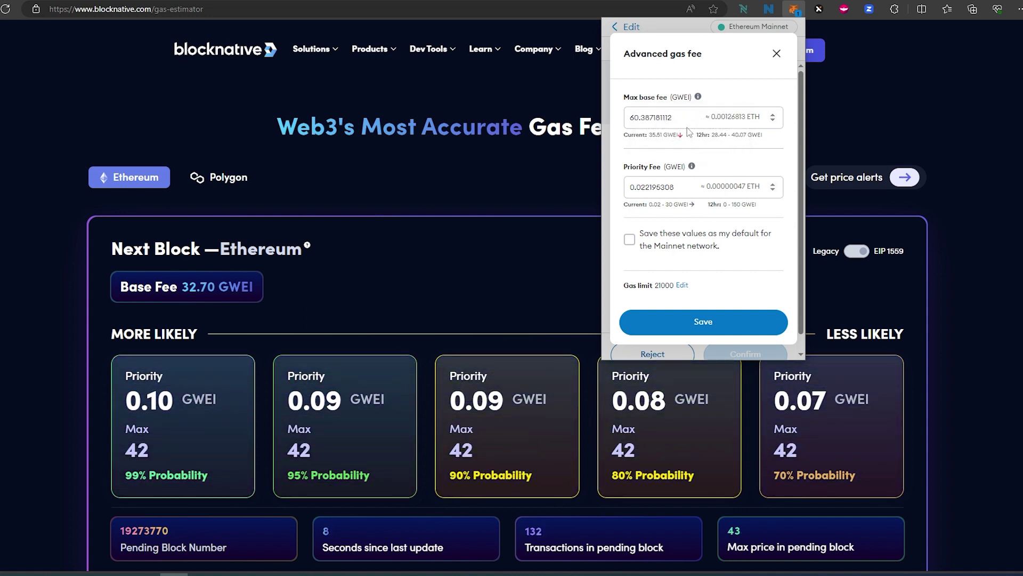
Step: Set Max base fee and Priority Fee to 100 GWEI each and save
{"action": "left_click_drag", "start_coordinate": [675, 117], "coordinate": [586, 114]}
{"action": "type", "text": "100"}
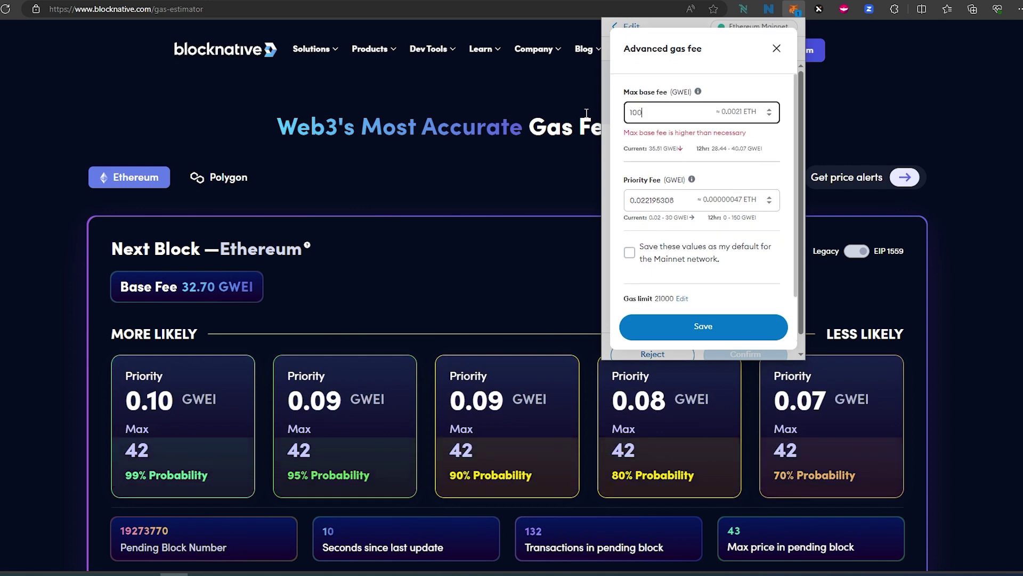
{"action": "left_click_drag", "start_coordinate": [684, 206], "coordinate": [614, 205]}
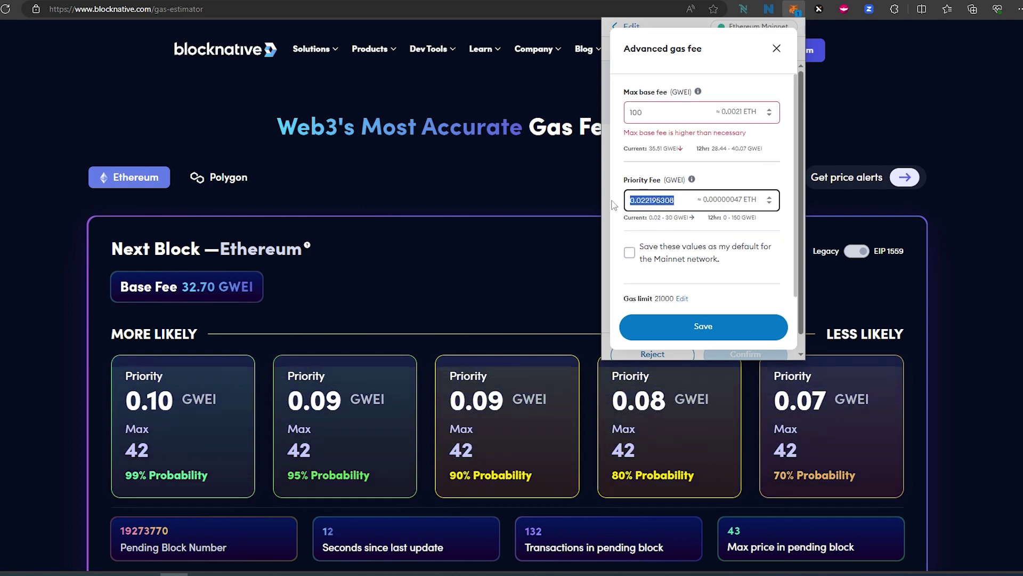
{"action": "type", "text": "100"}
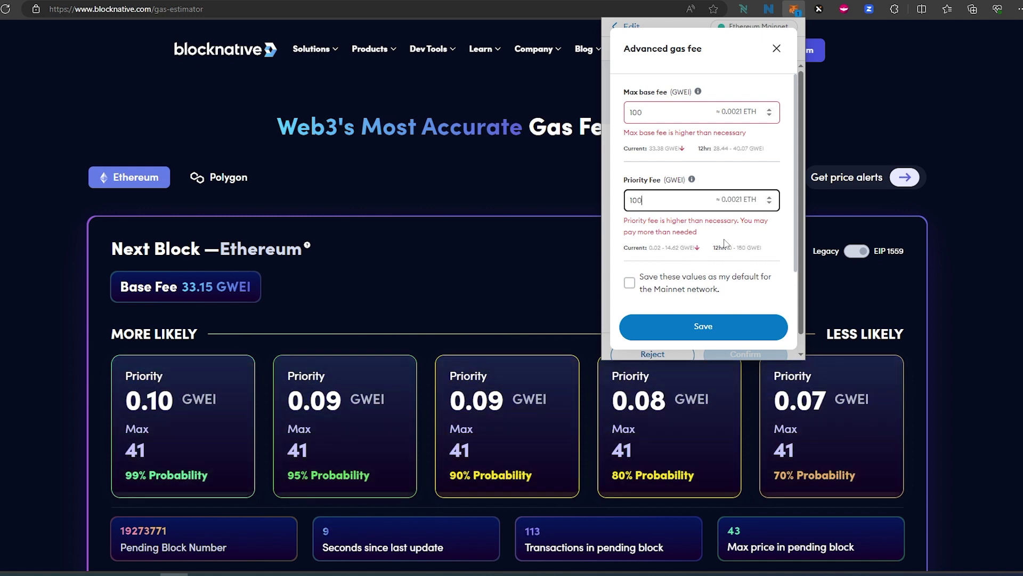
{"action": "left_click", "coordinate": [712, 329]}
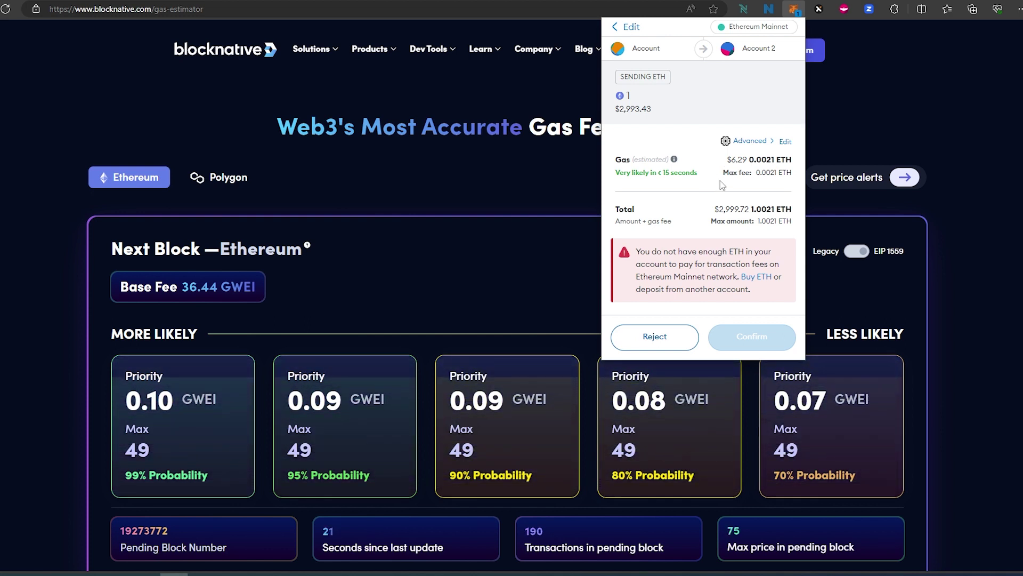
Step: Raise both Max base fee and Priority Fee from 100 to 300 GWEI and save
{"action": "left_click", "coordinate": [785, 141]}
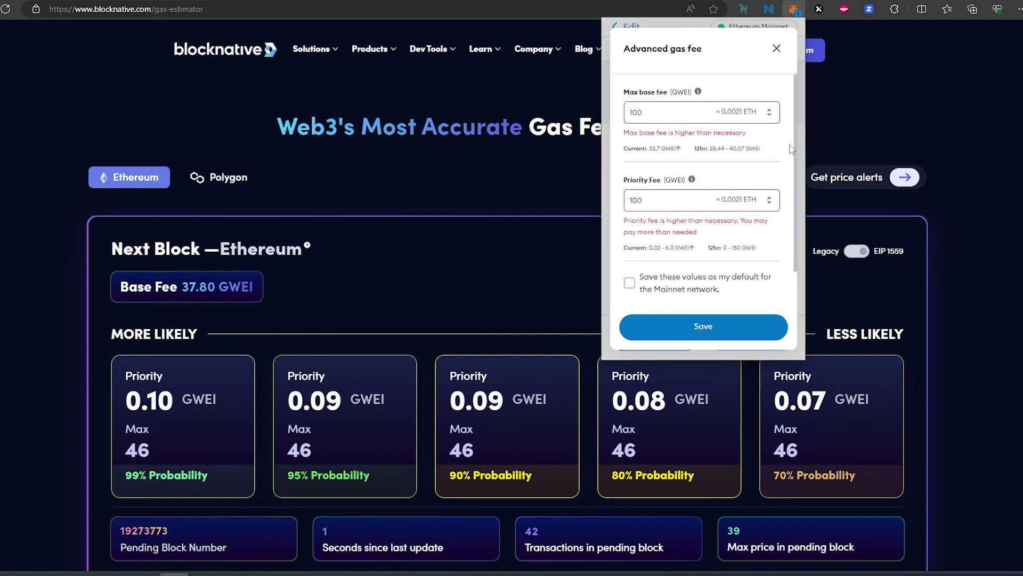
{"action": "double_click", "coordinate": [632, 114]}
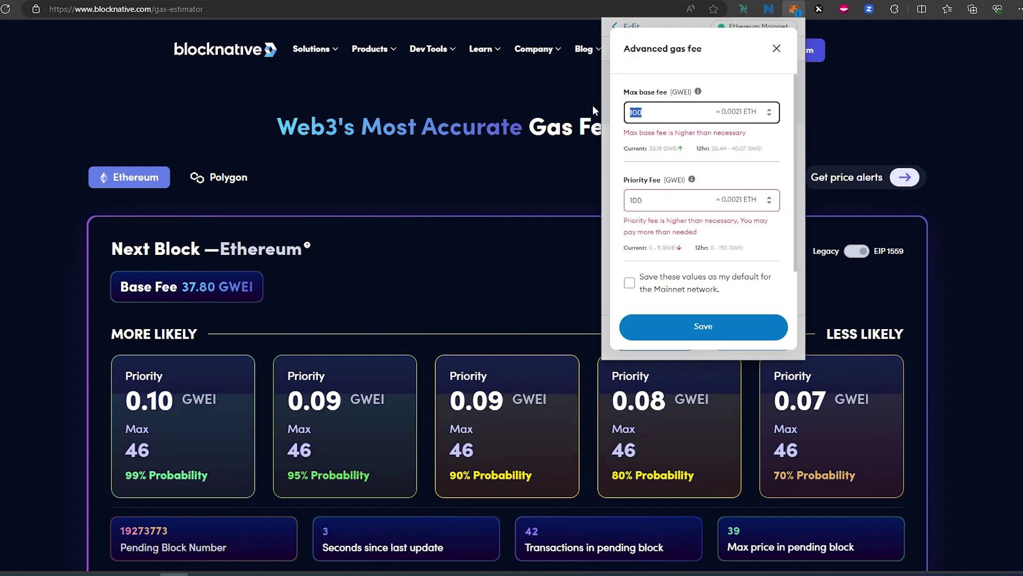
{"action": "type", "text": "300"}
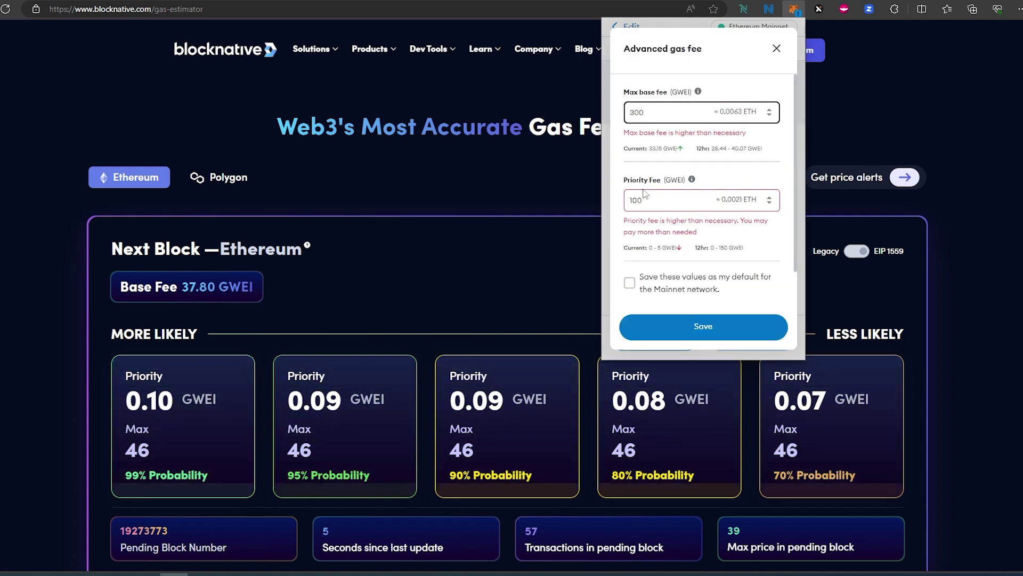
{"action": "double_click", "coordinate": [635, 201]}
{"action": "type", "text": "300"}
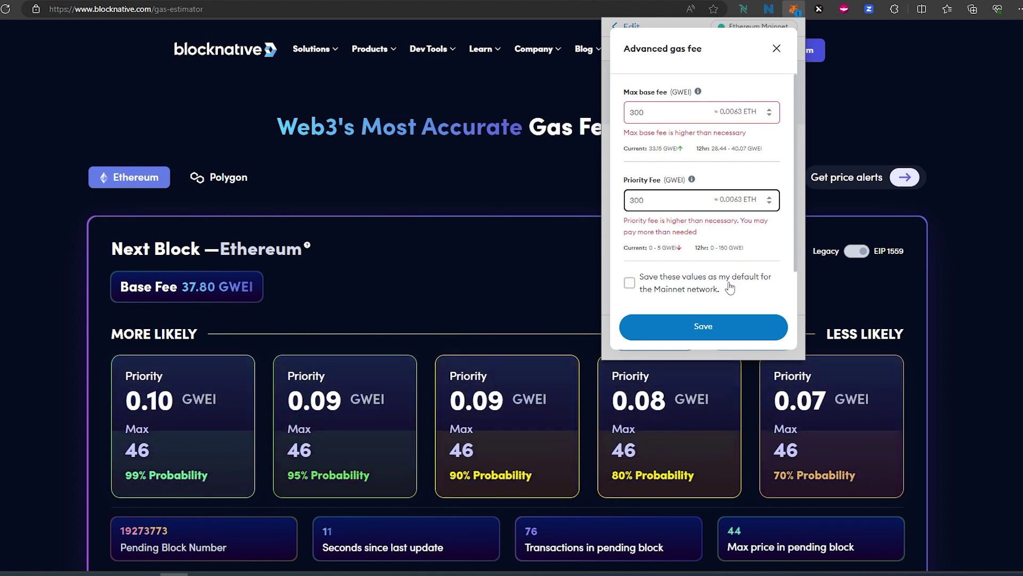
{"action": "left_click", "coordinate": [706, 331]}
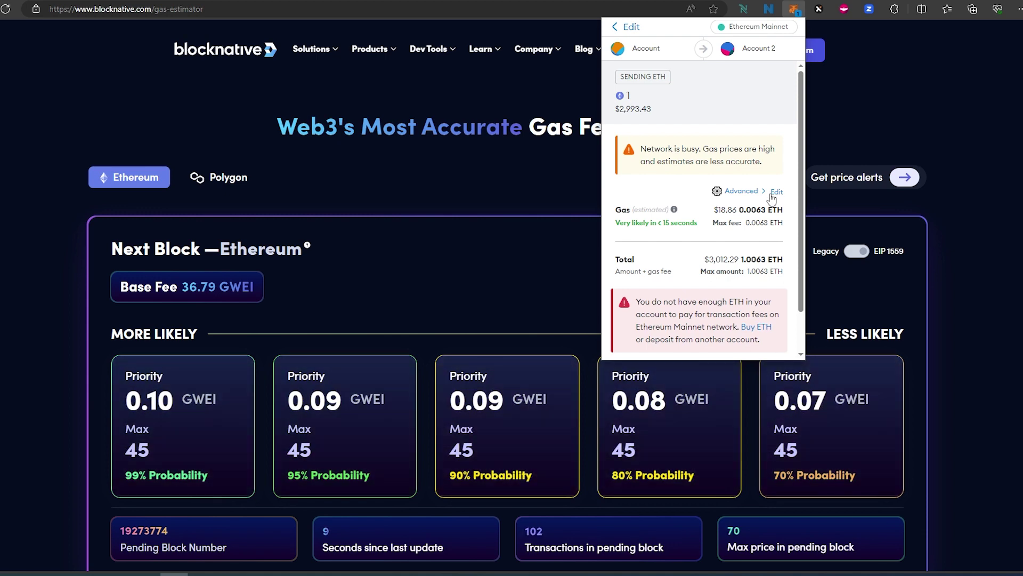
Step: Save the 300 GWEI fees as the Mainnet default, then reject the pending send
{"action": "left_click", "coordinate": [774, 192]}
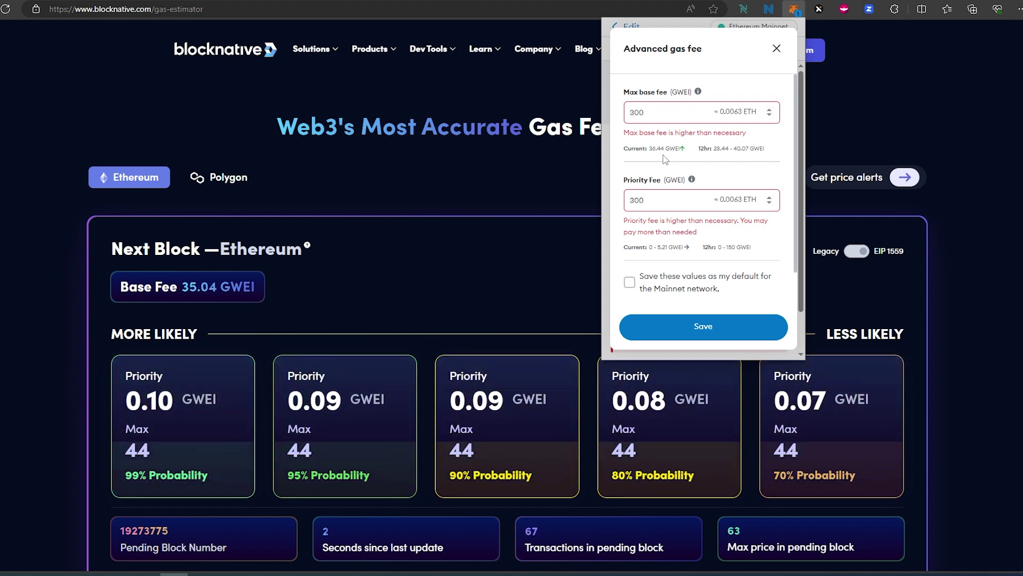
{"action": "left_click", "coordinate": [630, 283]}
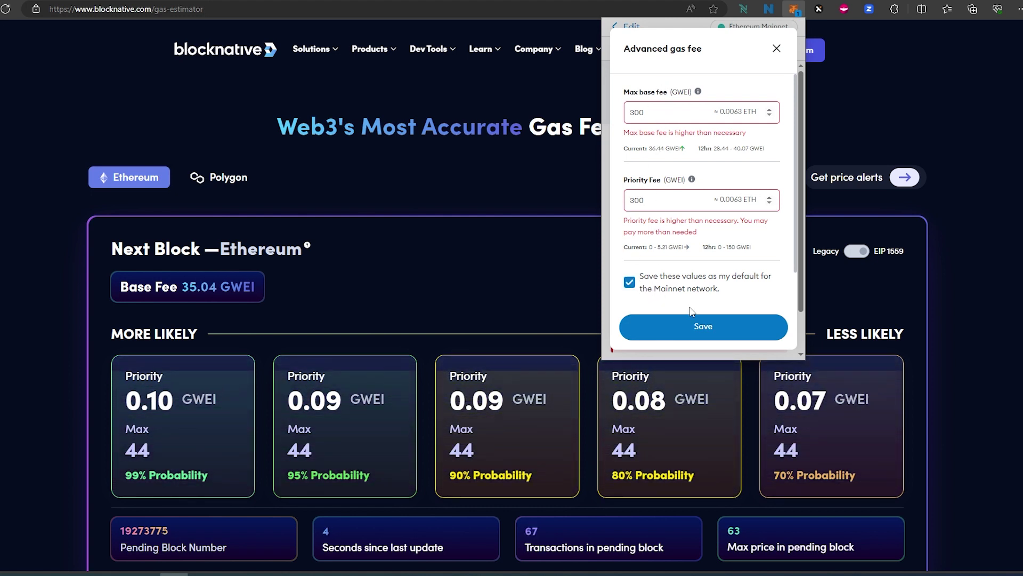
{"action": "left_click", "coordinate": [715, 332]}
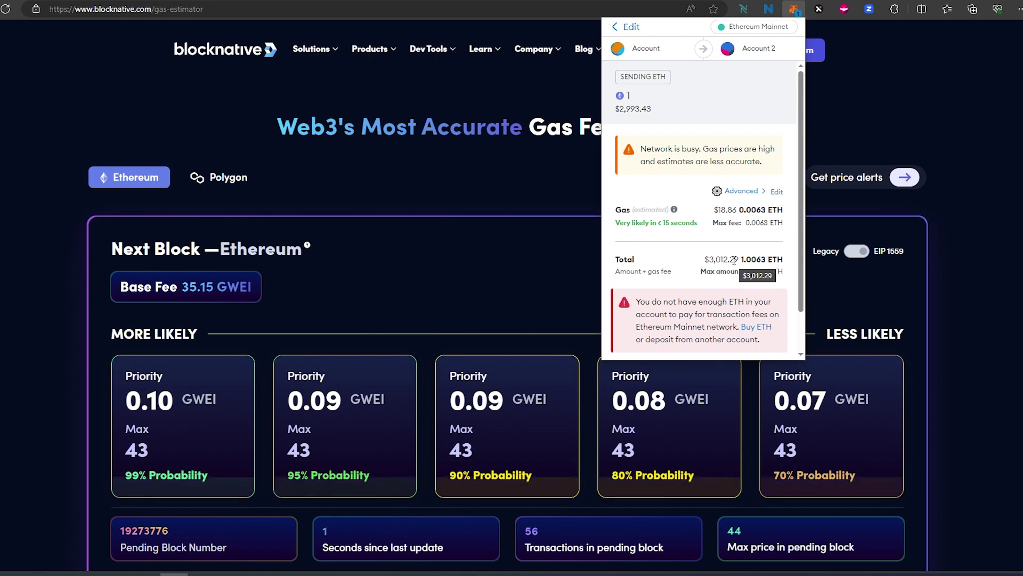
{"action": "scroll", "coordinate": [734, 260], "scroll_direction": "down", "scroll_amount": 5}
{"action": "left_click", "coordinate": [666, 337]}
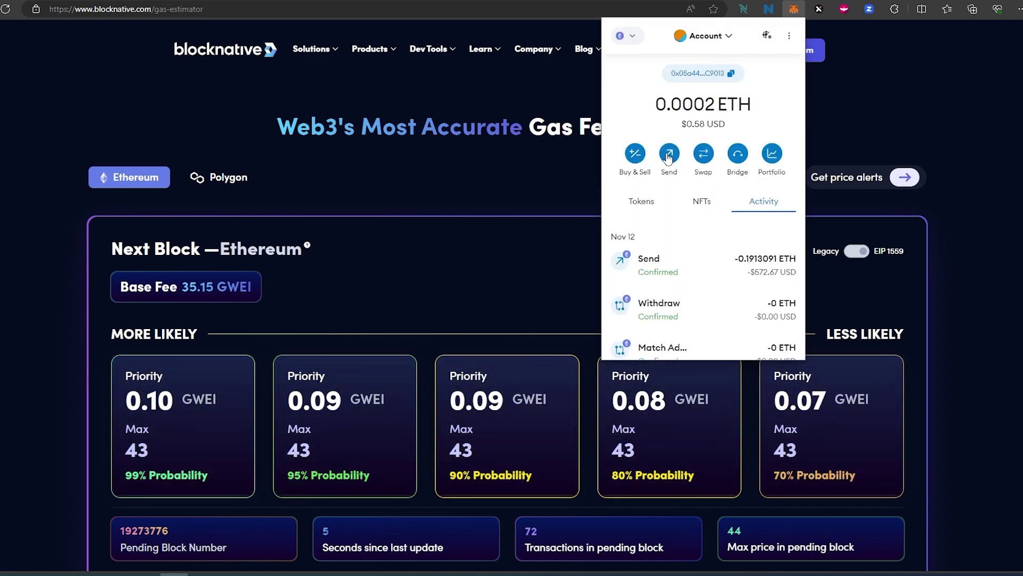
Step: Create a new 1 ETH send to Account 3 and continue to its confirmation
{"action": "left_click", "coordinate": [669, 154]}
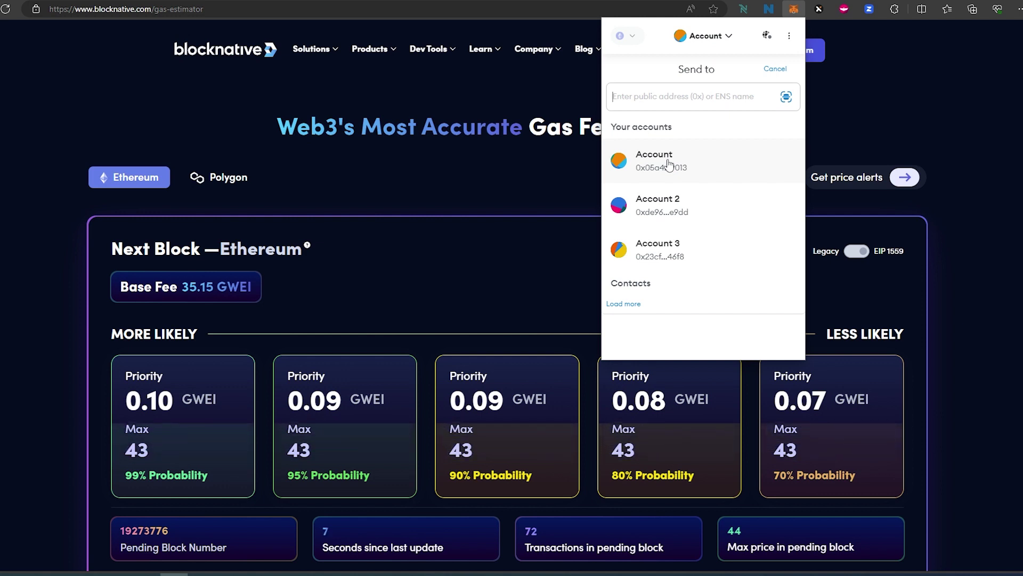
{"action": "left_click", "coordinate": [675, 235]}
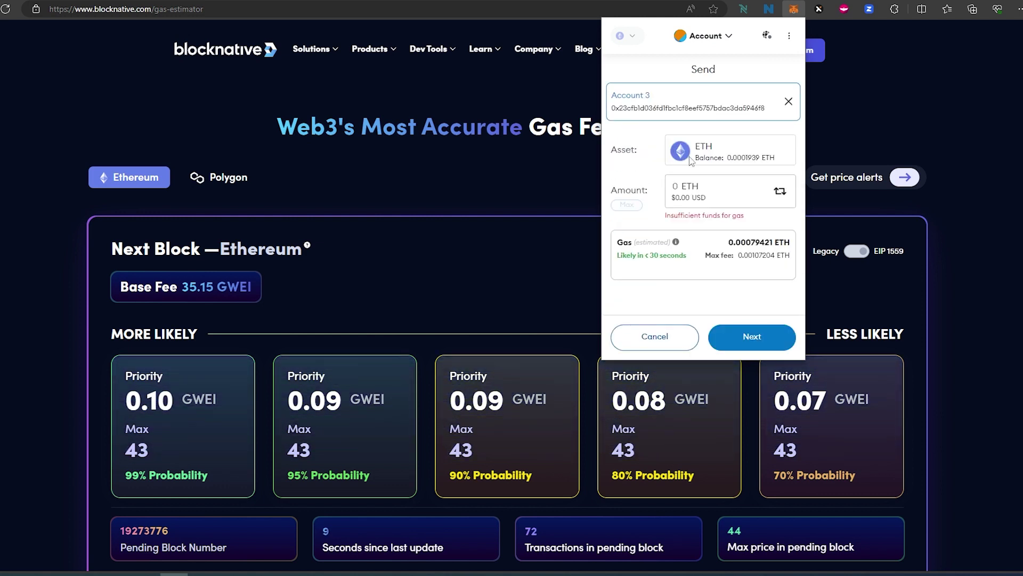
{"action": "left_click", "coordinate": [684, 182]}
{"action": "type", "text": "1"}
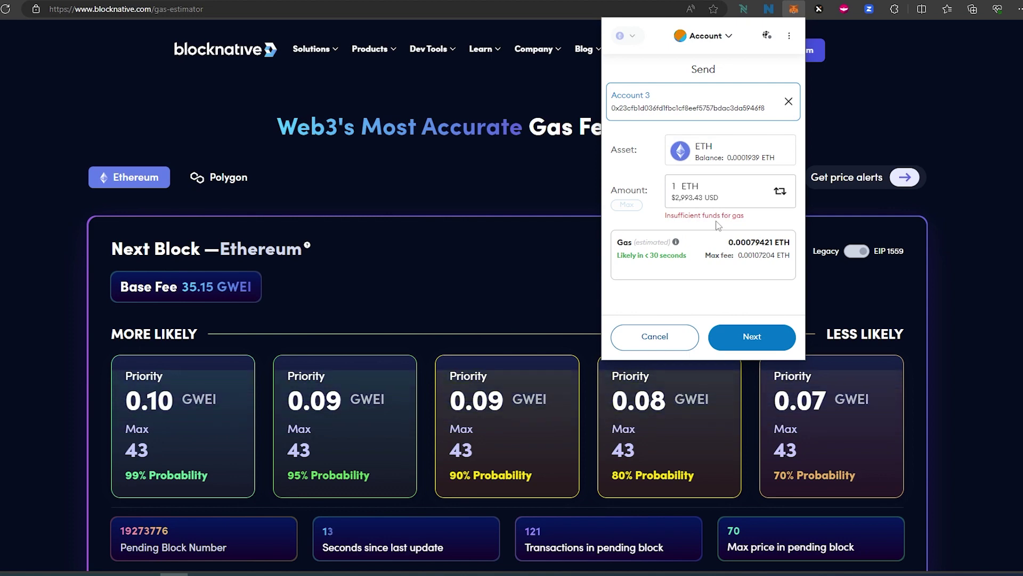
{"action": "left_click", "coordinate": [752, 336]}
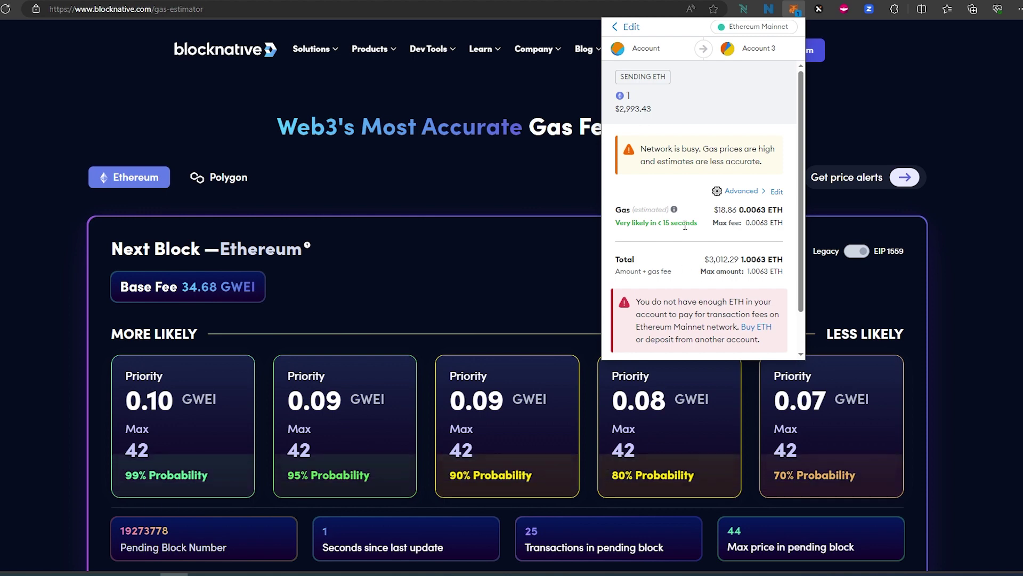
{"action": "left_click", "coordinate": [777, 192]}
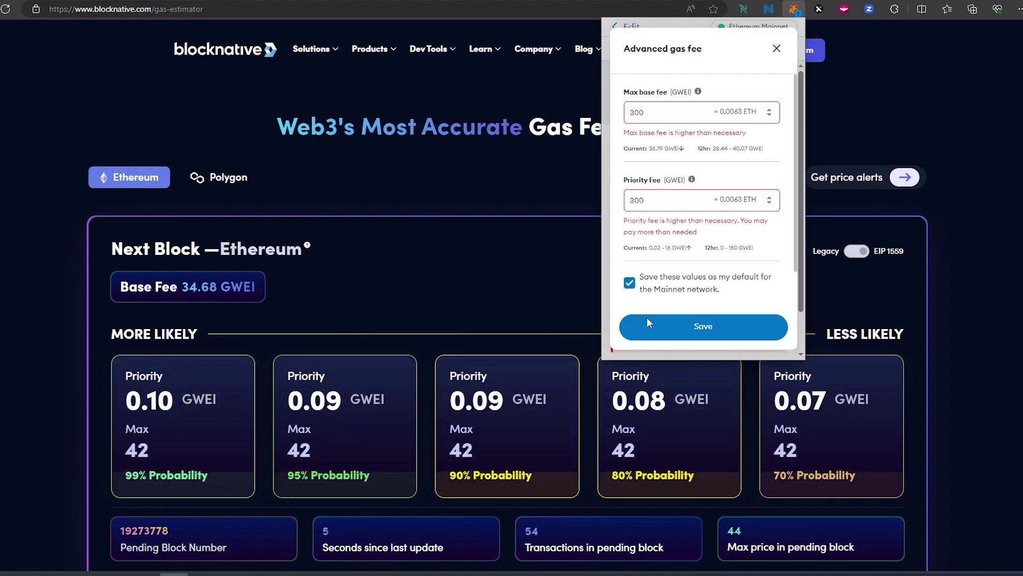
{"action": "left_click", "coordinate": [631, 288]}
{"action": "left_click", "coordinate": [629, 283]}
{"action": "left_click", "coordinate": [687, 326]}
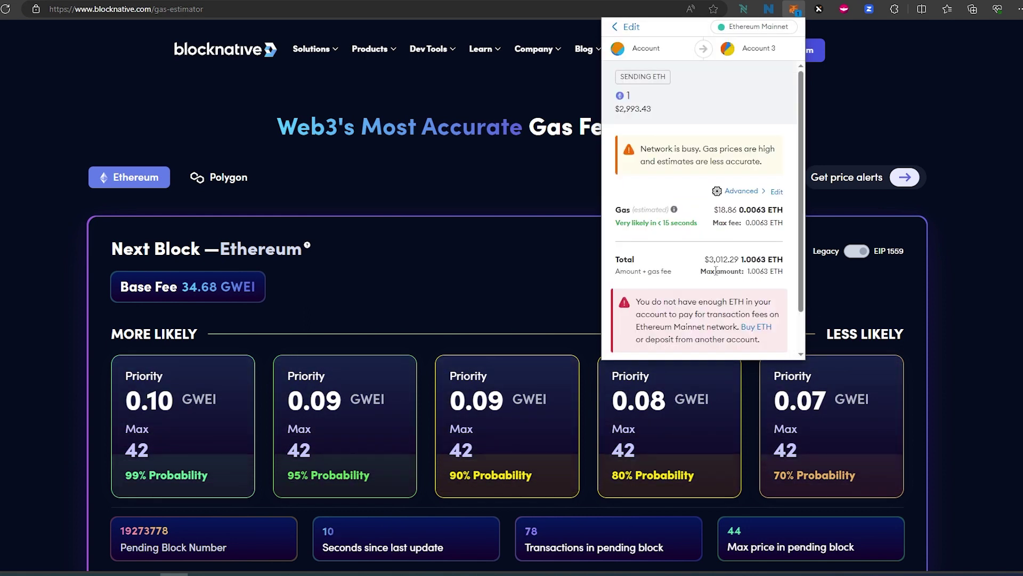